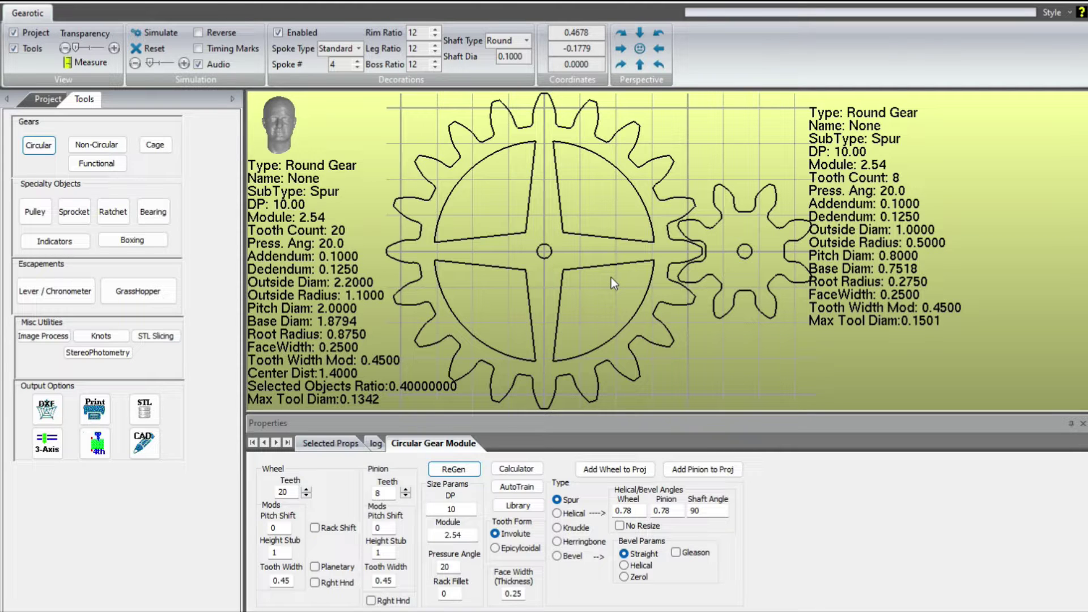
pyautogui.click(291, 582)
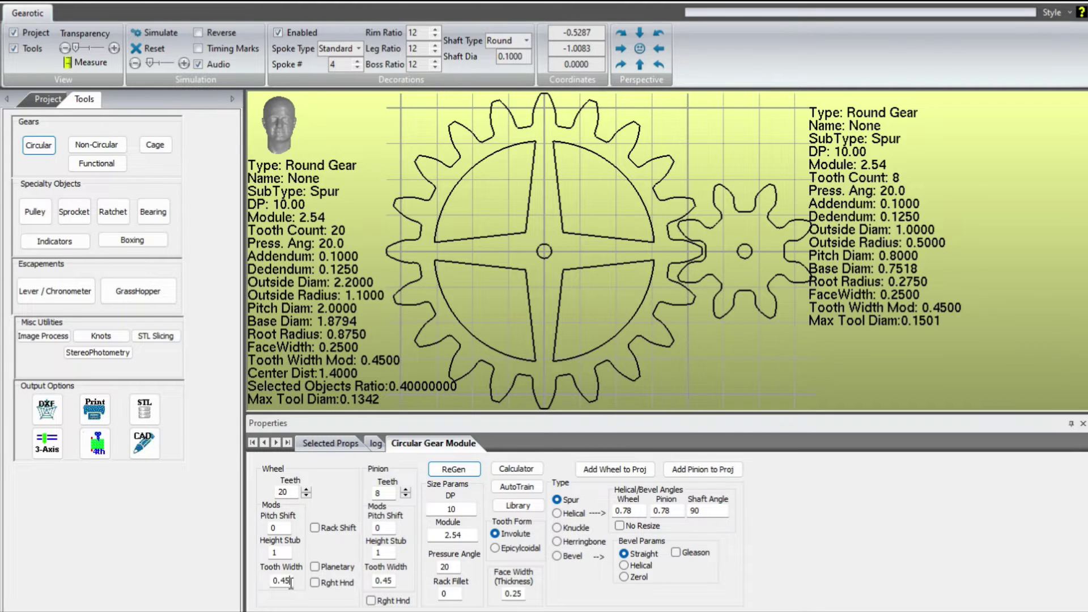
pyautogui.click(290, 583)
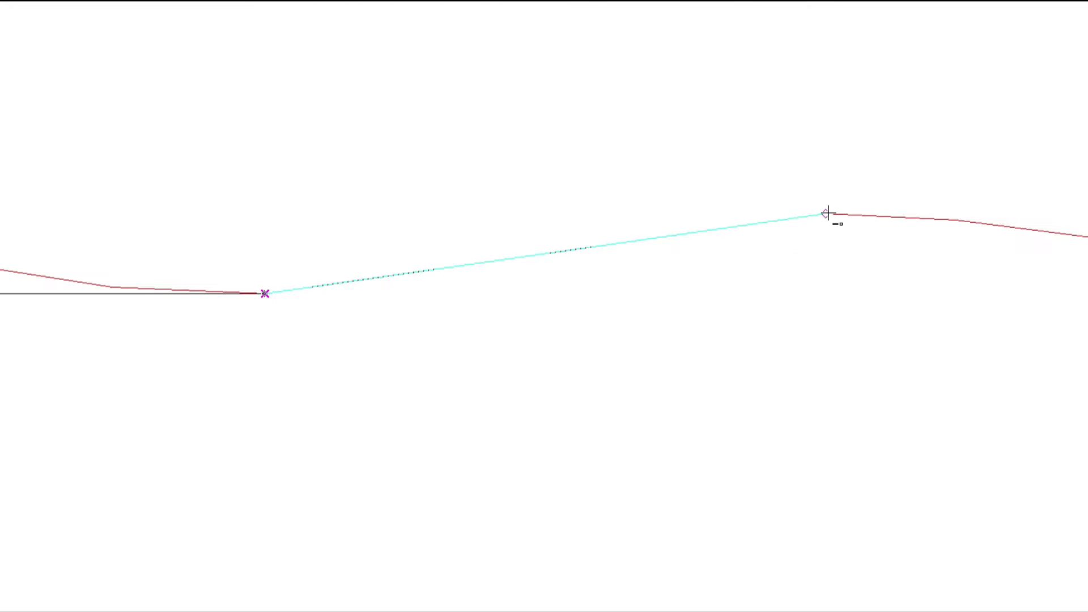
# Draw a straight line joining the open ends of the two neighbouring curves in the gear drawing
pyautogui.click(826, 214)
pyautogui.scroll(-3, 608, 233)
pyautogui.click(652, 301)
pyautogui.click(784, 330)
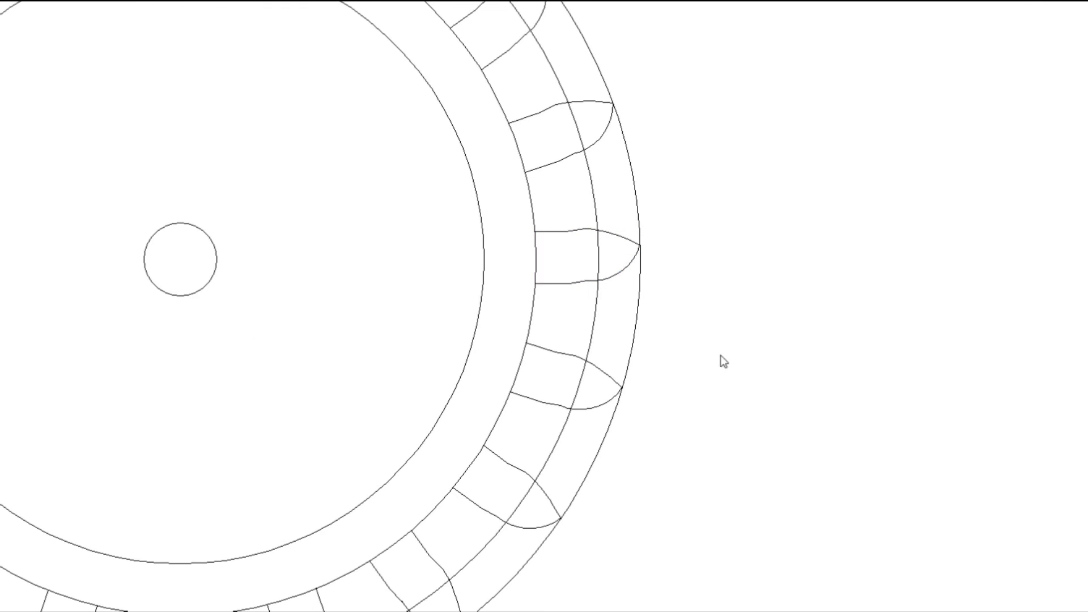
# Split the gear's root circle and keep only the arc between two neighbouring teeth
pyautogui.click(537, 245)
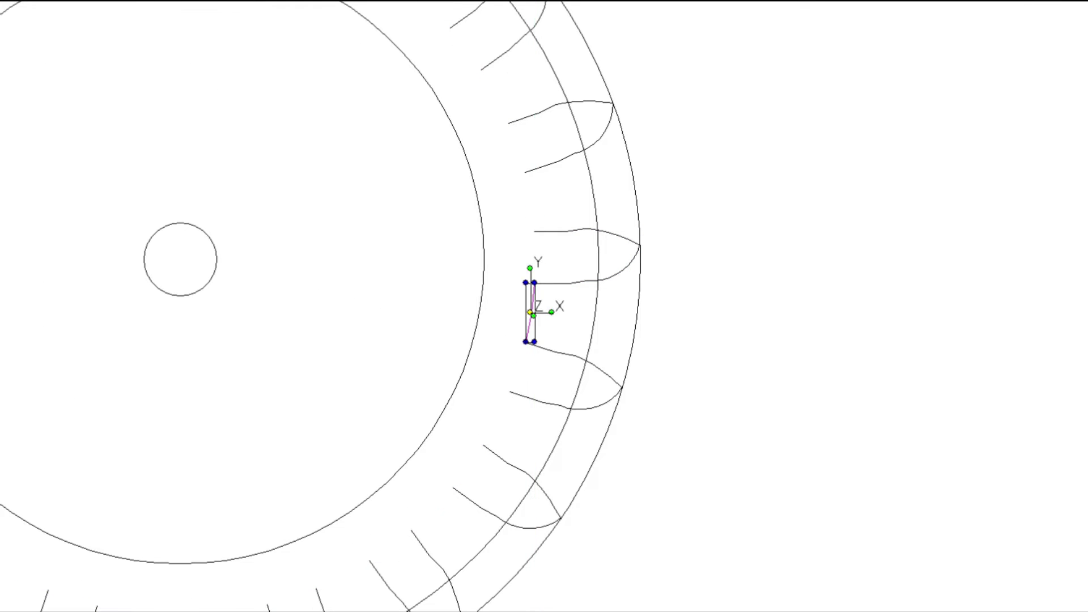
pyautogui.scroll(-3, 685, 294)
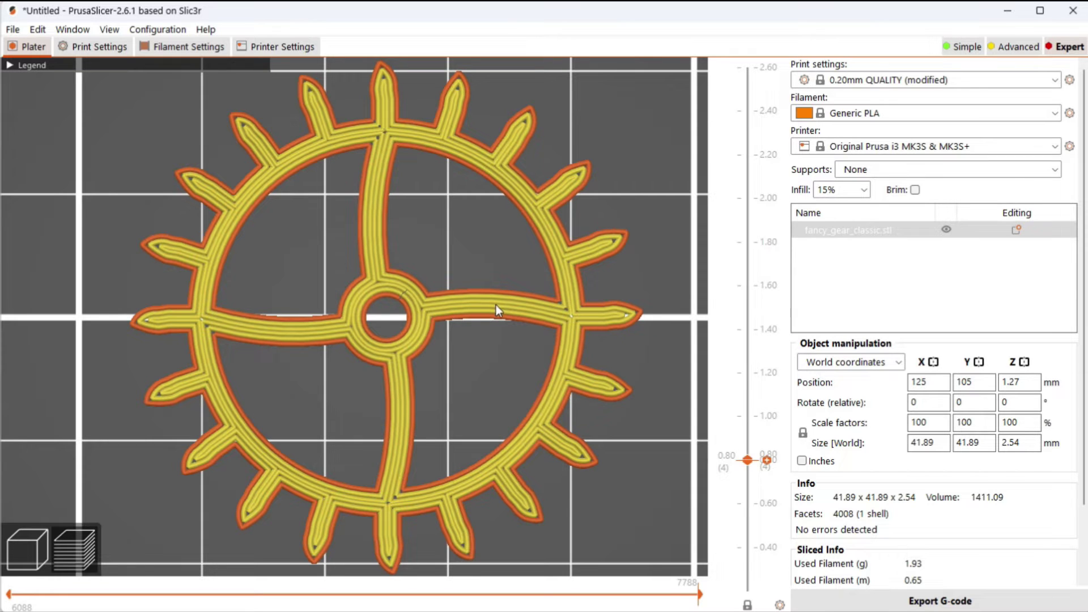
# Switch to PrusaSlicer and examine the sliced toolpaths of fancy_gear_classic.stl at the hub, spokes and teeth, plus its sliced info
pyautogui.scroll(5, 604, 319)
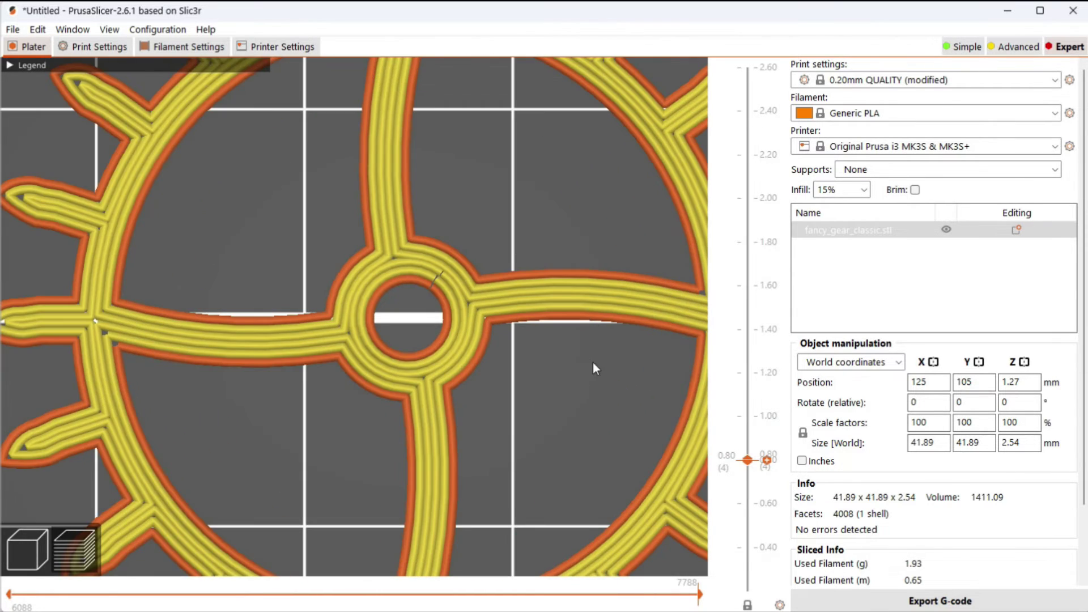
pyautogui.moveTo(593, 362); pyautogui.dragTo(390, 349, button='right')
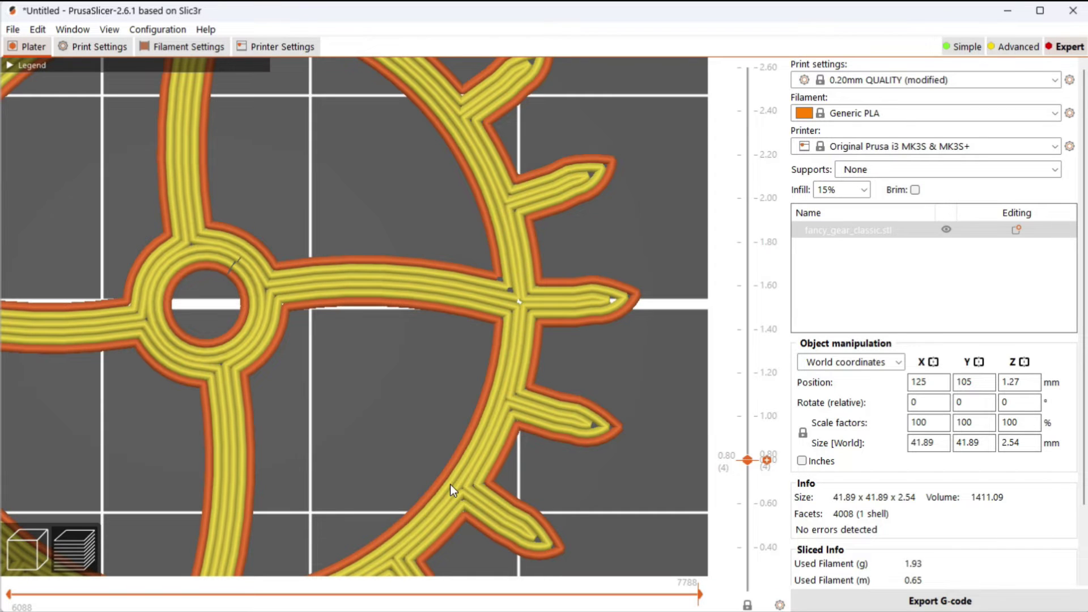
pyautogui.scroll(-5, 474, 356)
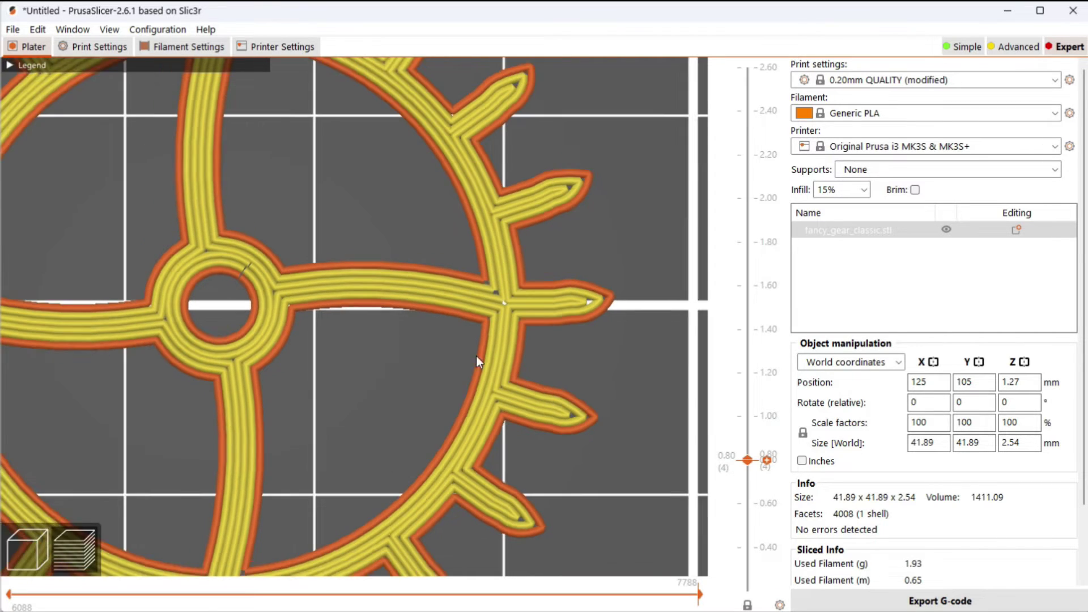
pyautogui.scroll(4, 313, 298)
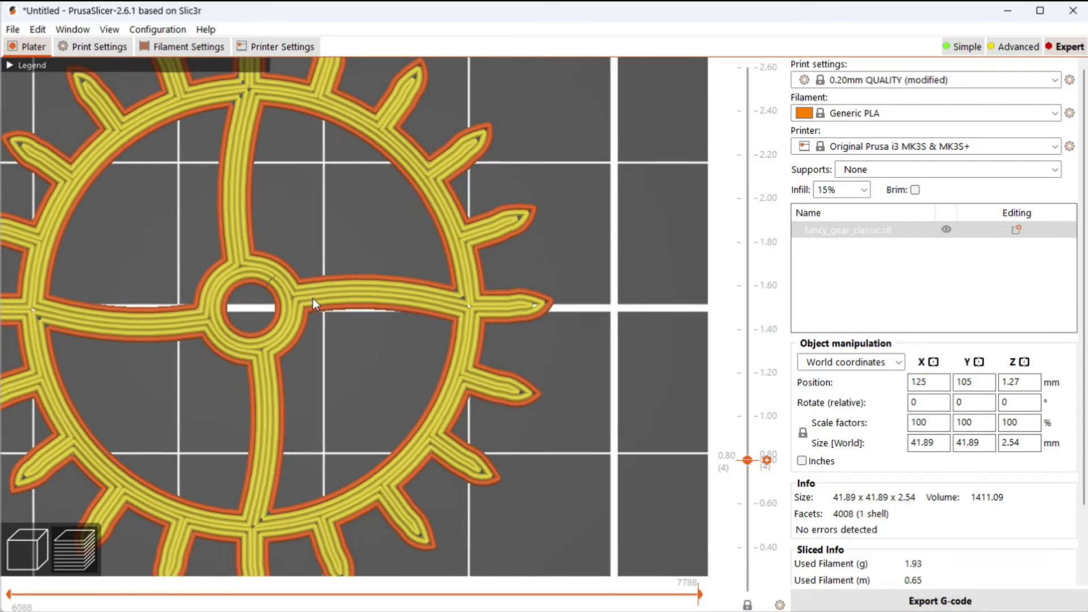
pyautogui.scroll(-3, 398, 332)
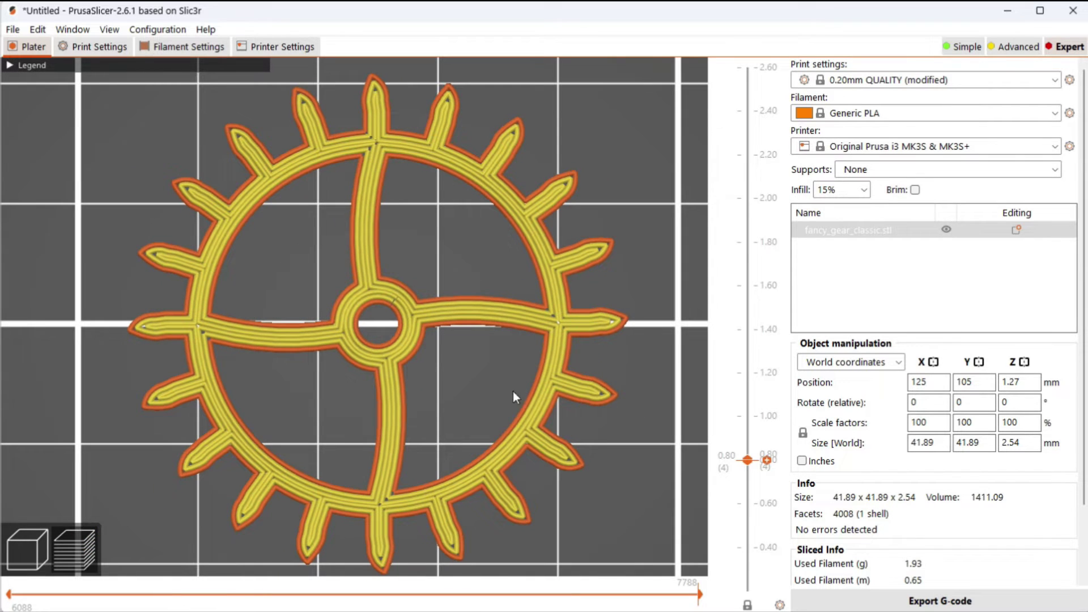
pyautogui.scroll(-3, 1001, 369)
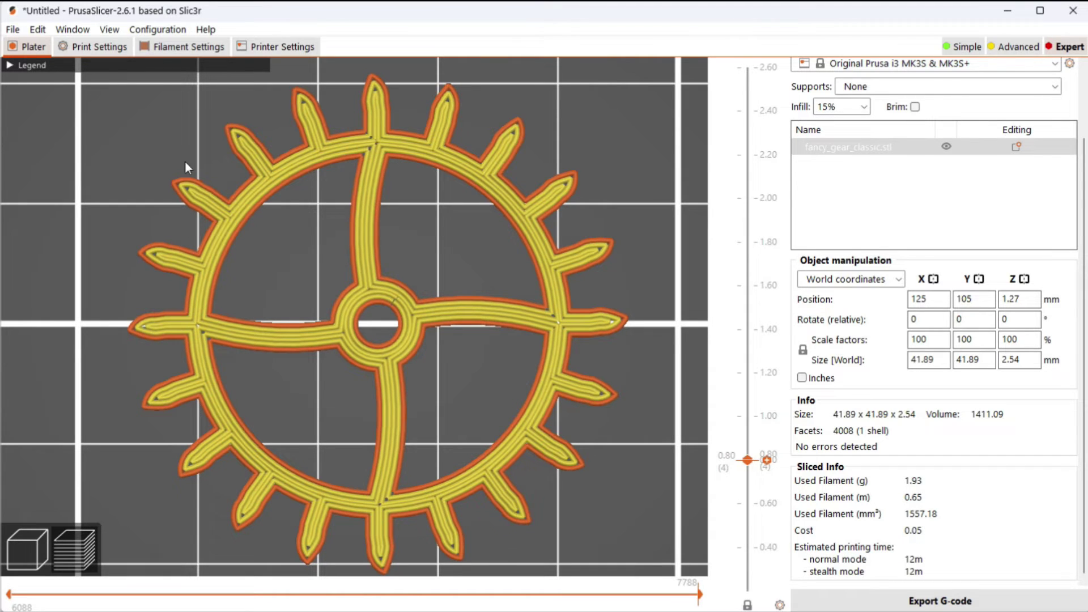
# Set the perimeter generator to Arachne and return to the sliced preview of the gear
pyautogui.click(90, 46)
pyautogui.click(433, 550)
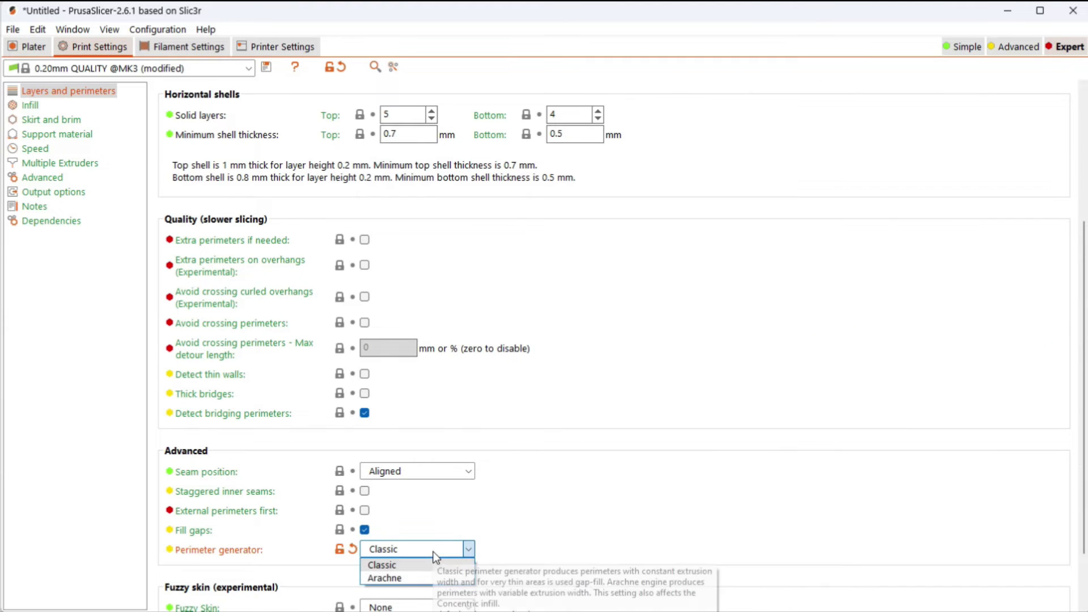
pyautogui.click(401, 578)
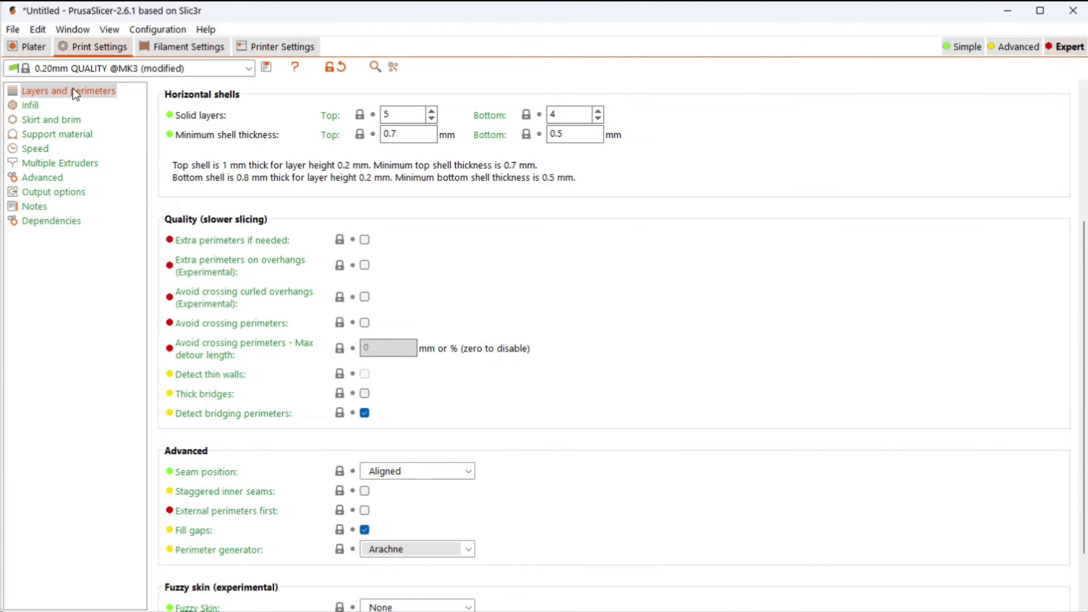
pyautogui.click(33, 46)
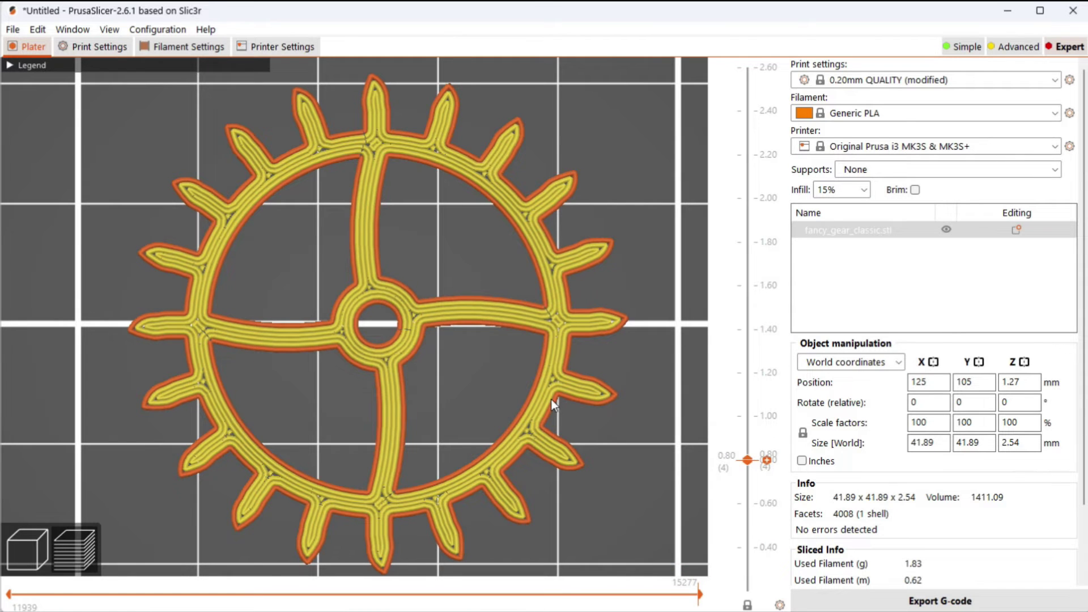
# Examine the Arachne toolpaths up close where the spoke and teeth meet the rim
pyautogui.scroll(2, 561, 380)
pyautogui.moveTo(561, 380); pyautogui.dragTo(452, 312, button='middle')
pyautogui.scroll(3, 453, 309)
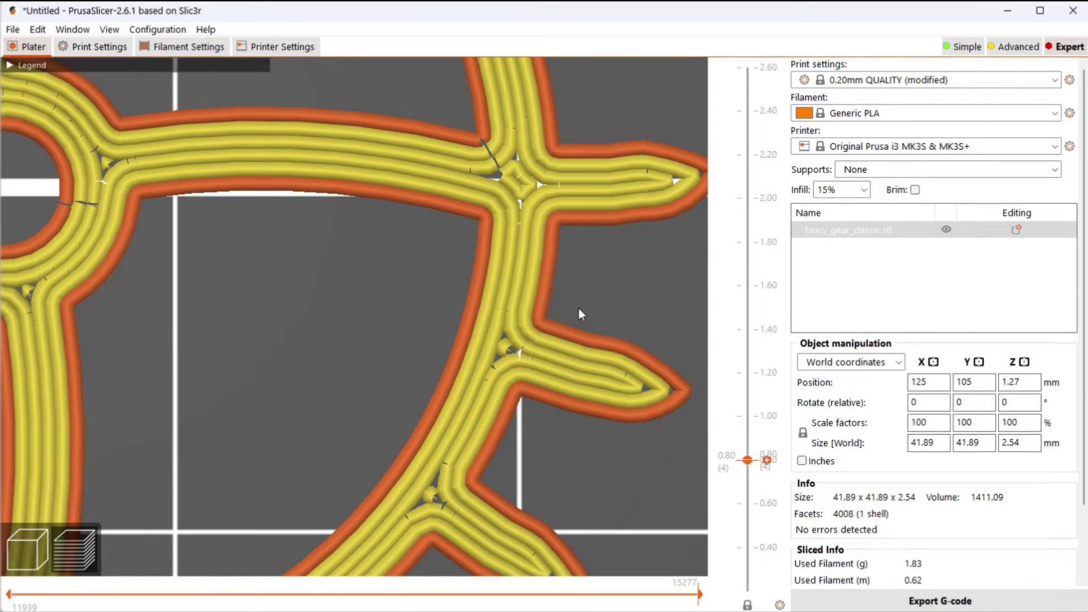
pyautogui.moveTo(523, 353); pyautogui.dragTo(482, 365, button='middle')
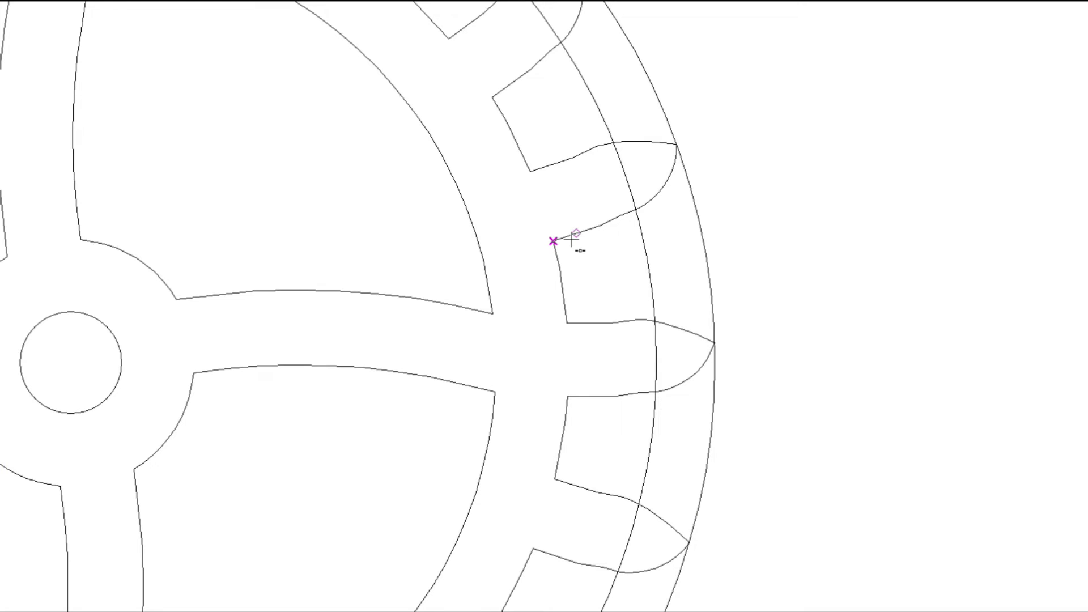
# Switch to the gear drawing and start a line at the root corner of the tooth just above the horizontal spoke
pyautogui.click(553, 240)
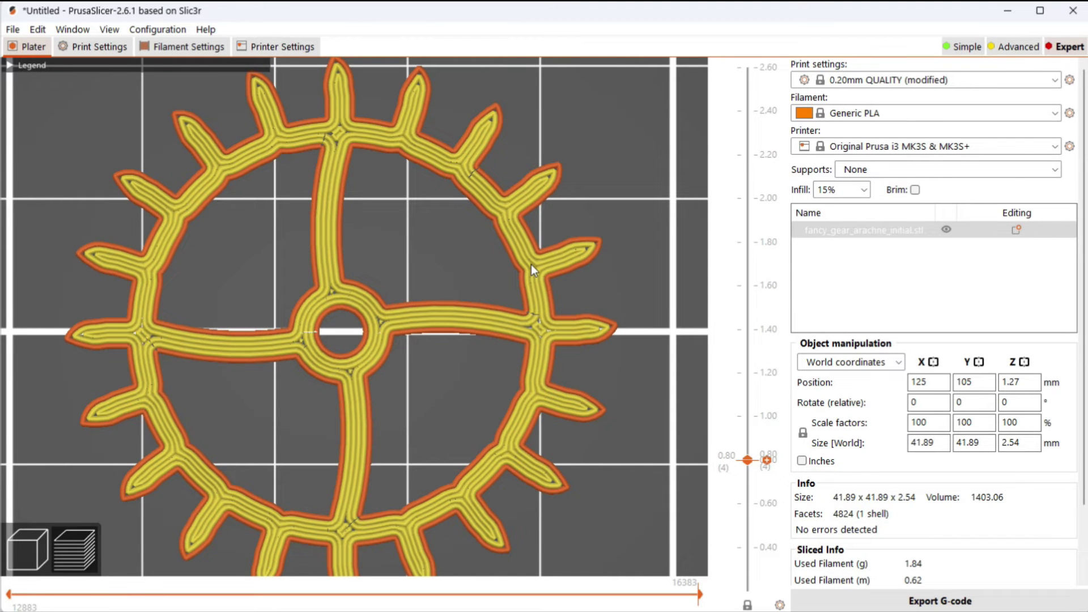
# Check the perimeter generator setting in PrusaSlicer and examine the toolpaths of fancy_gear_arachne_initial.stl at the spoke and rim joint
pyautogui.click(112, 50)
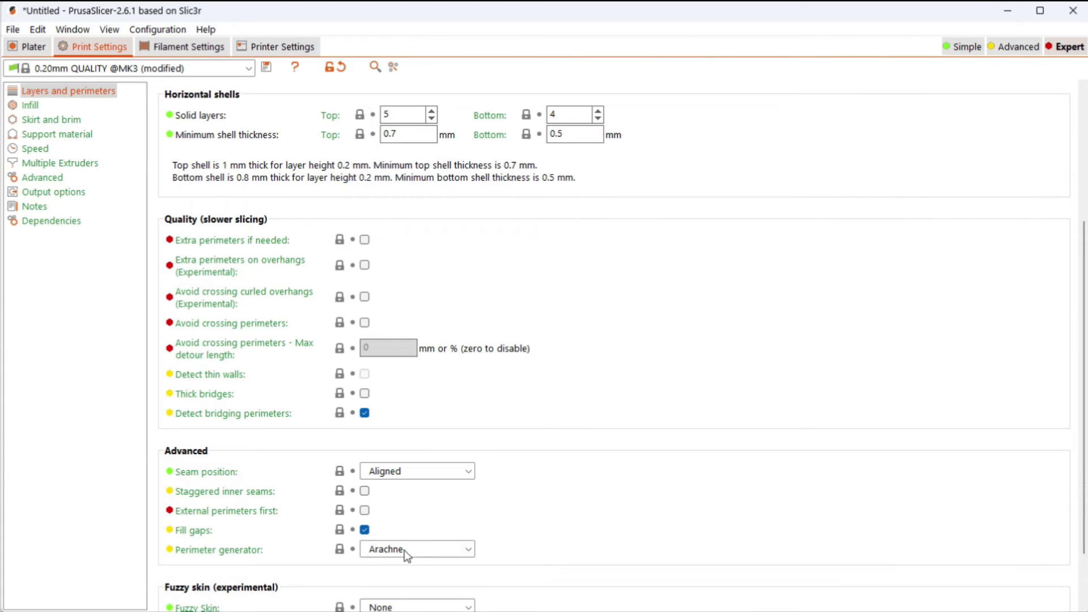
pyautogui.click(40, 48)
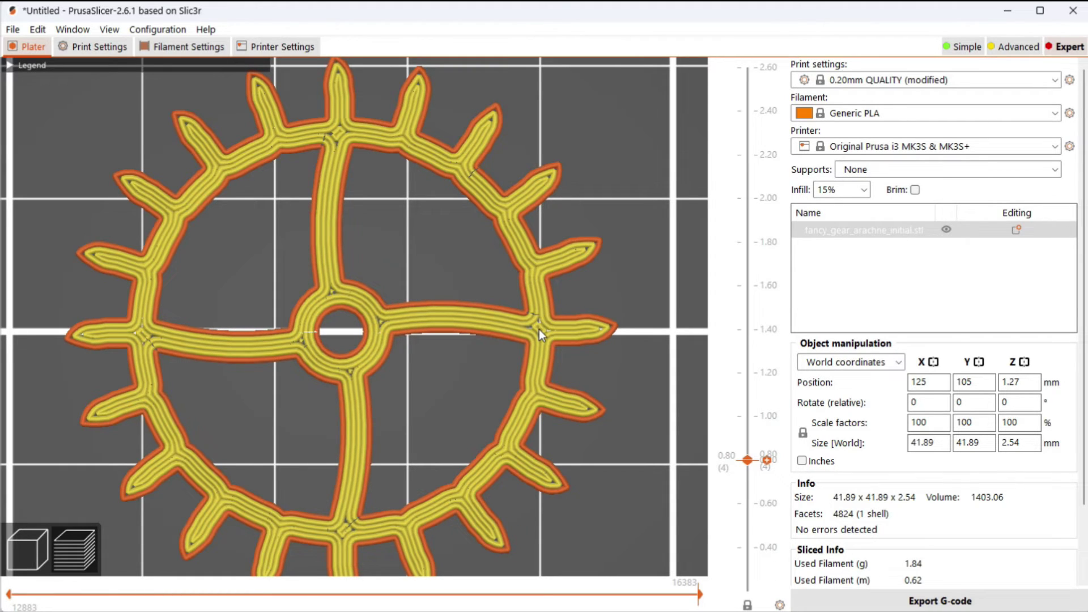
pyautogui.scroll(5, 540, 333)
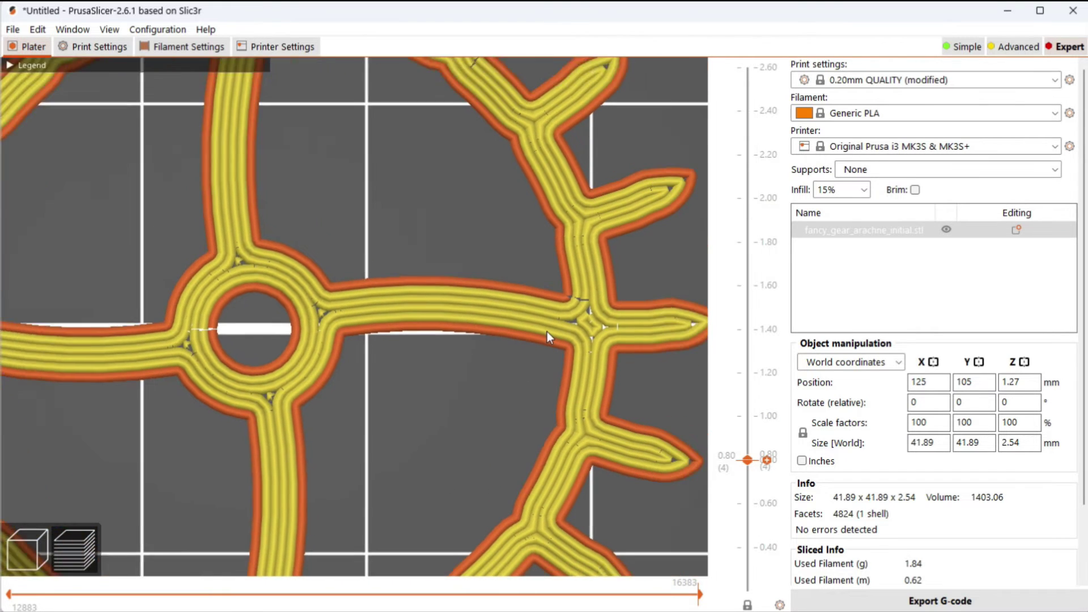
pyautogui.moveTo(547, 332); pyautogui.dragTo(379, 304, button='right')
pyautogui.scroll(3, 380, 303)
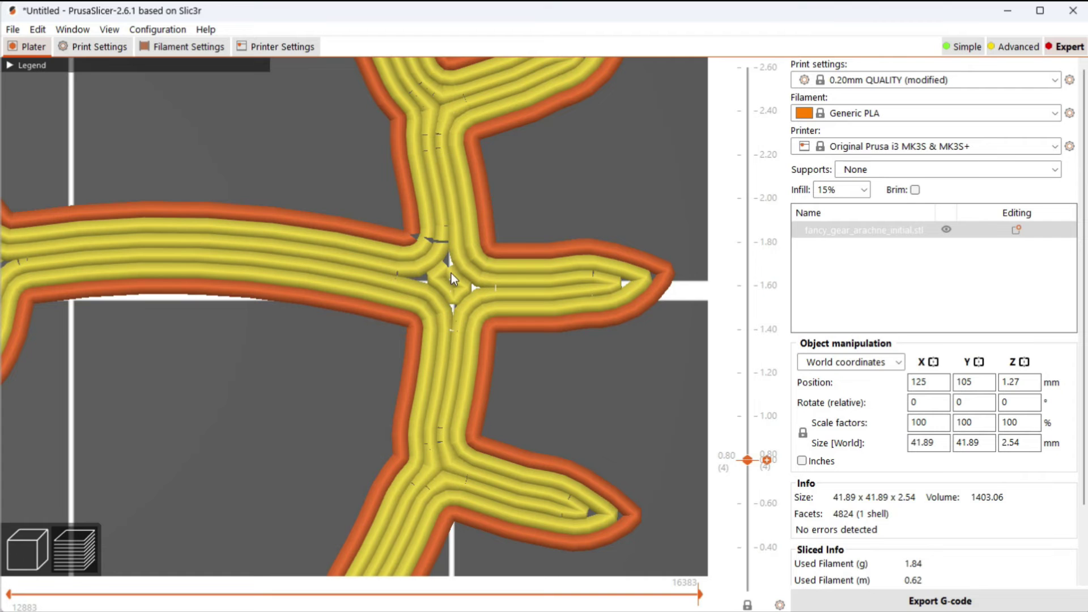
pyautogui.scroll(-1, 451, 274)
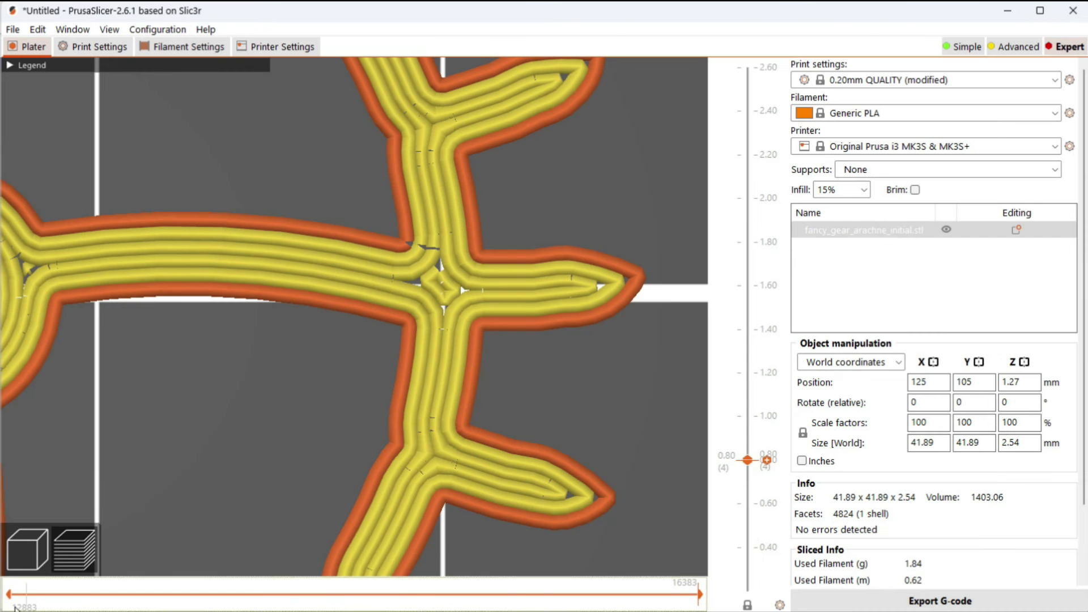
# Replace the model with fancy_gear_arachne_final.stl and preview the toolpaths of the whole gear
pyautogui.click(37, 540)
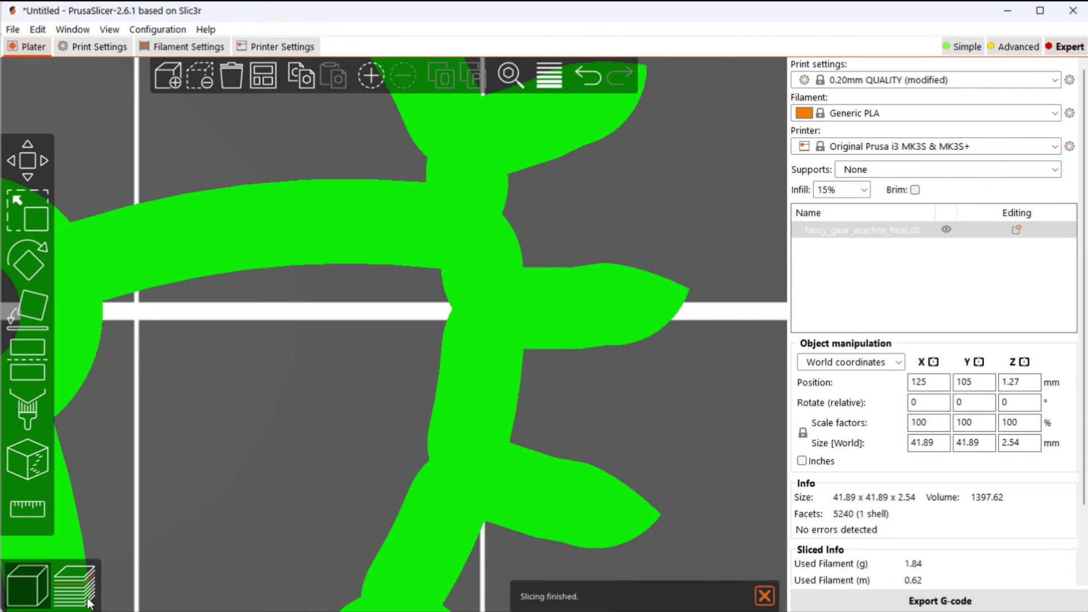
pyautogui.click(85, 597)
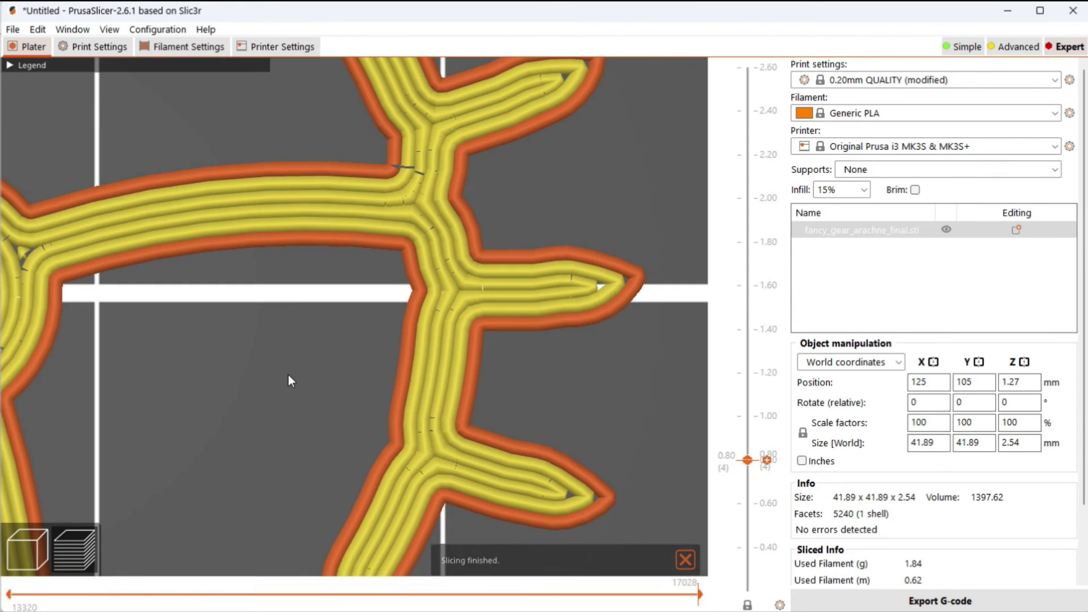
pyautogui.scroll(-5, 288, 375)
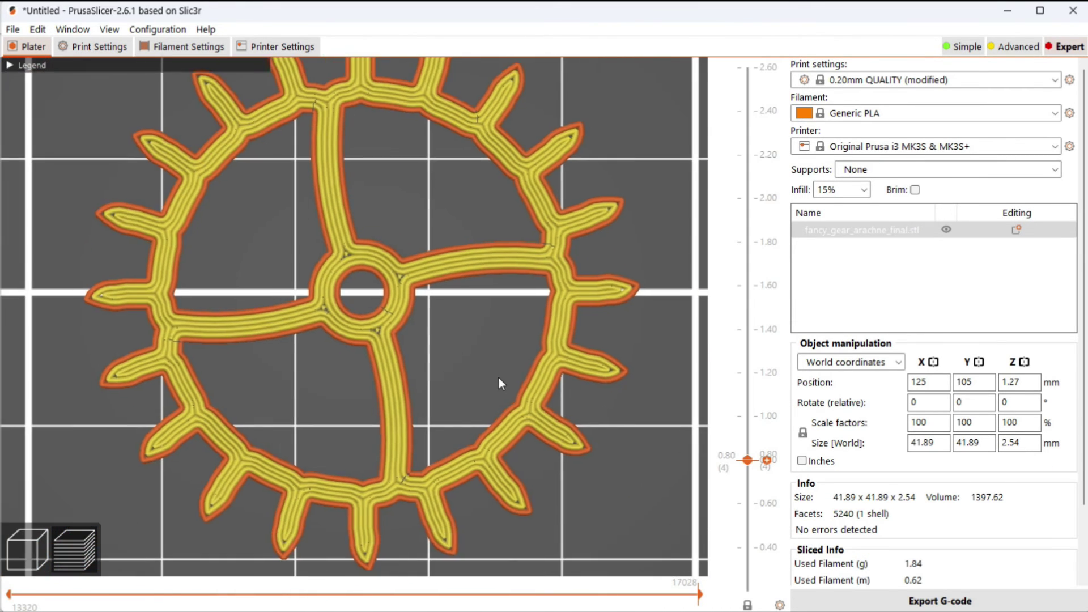
pyautogui.moveTo(499, 378); pyautogui.dragTo(502, 391, button='right')
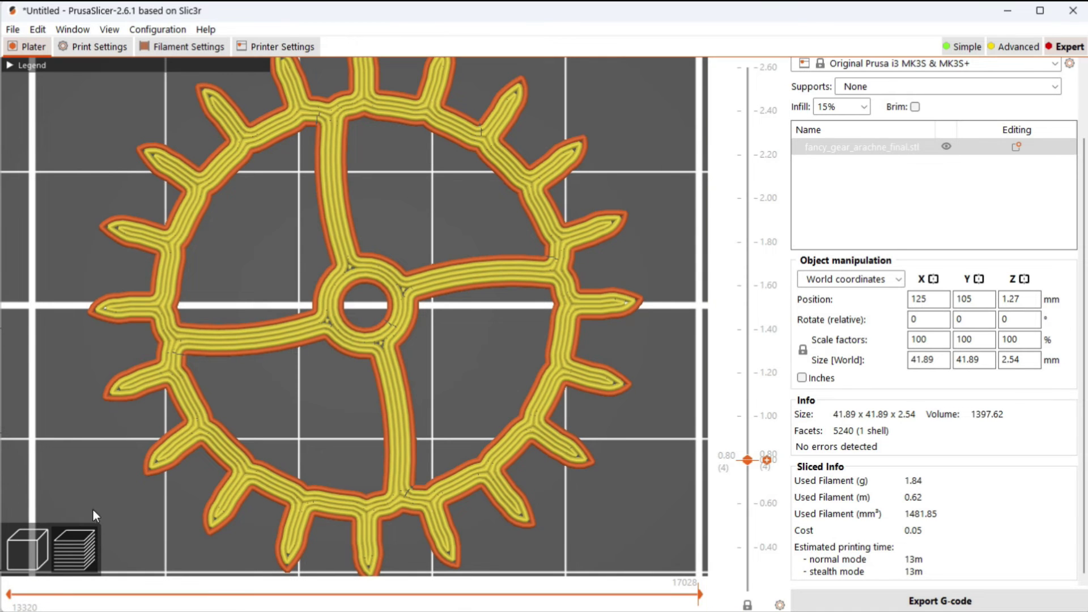
# Replace the model with fancy_gear_arachne_final_2.stl and check its sliced preview and feature type legend
pyautogui.click(30, 549)
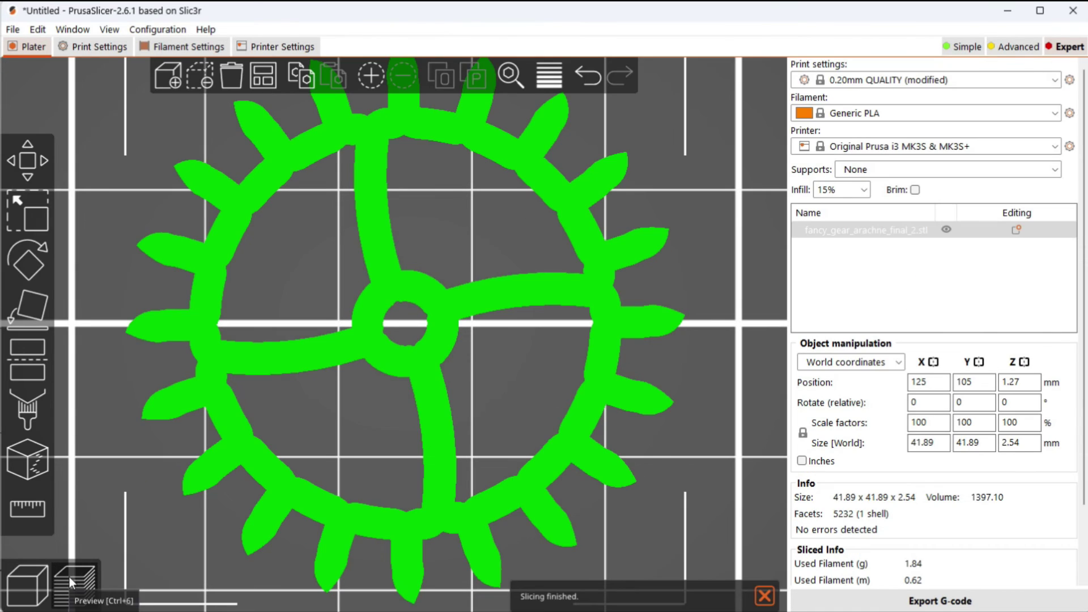
pyautogui.click(69, 576)
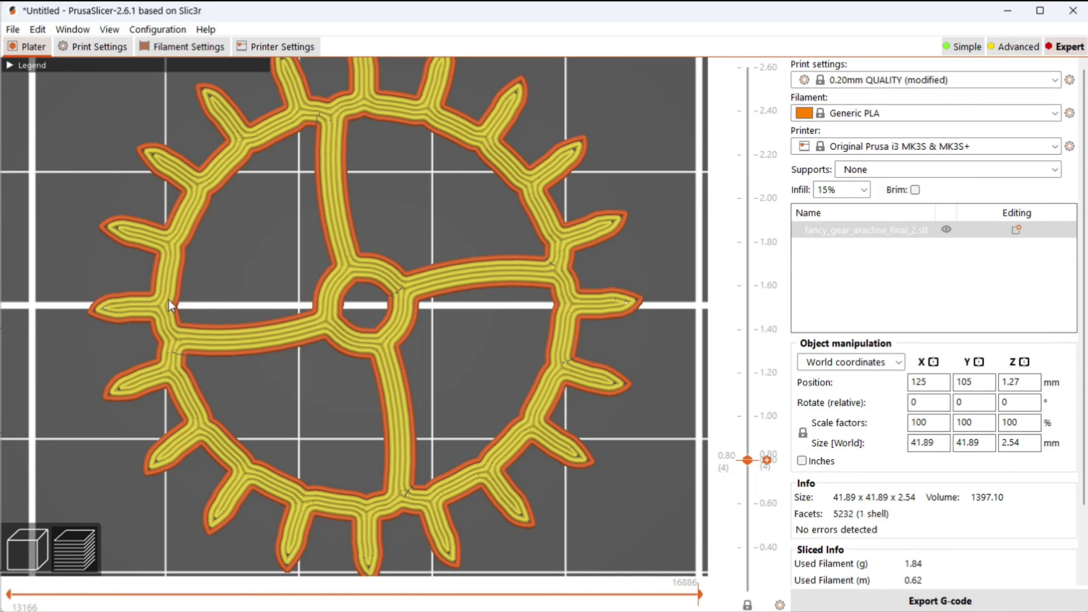
pyautogui.click(11, 66)
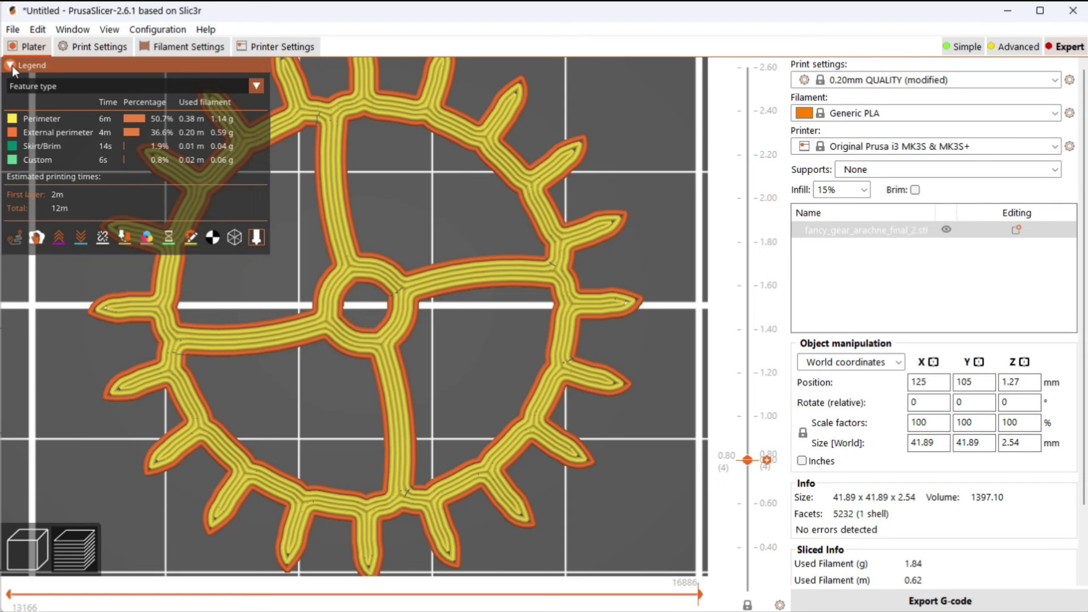
pyautogui.click(11, 66)
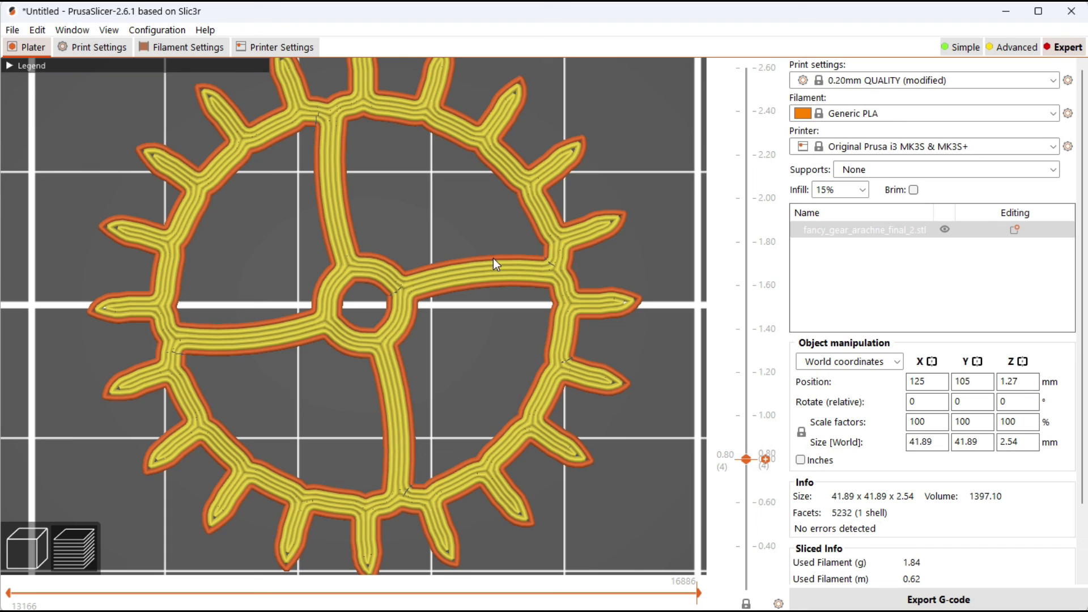
# Slice the gear with the Original Prusa i3 MK3S & MK3S+ 0.6 nozzle preset, and restore the Original Prusa i3 MK3S & MK3S+ preset
pyautogui.click(951, 145)
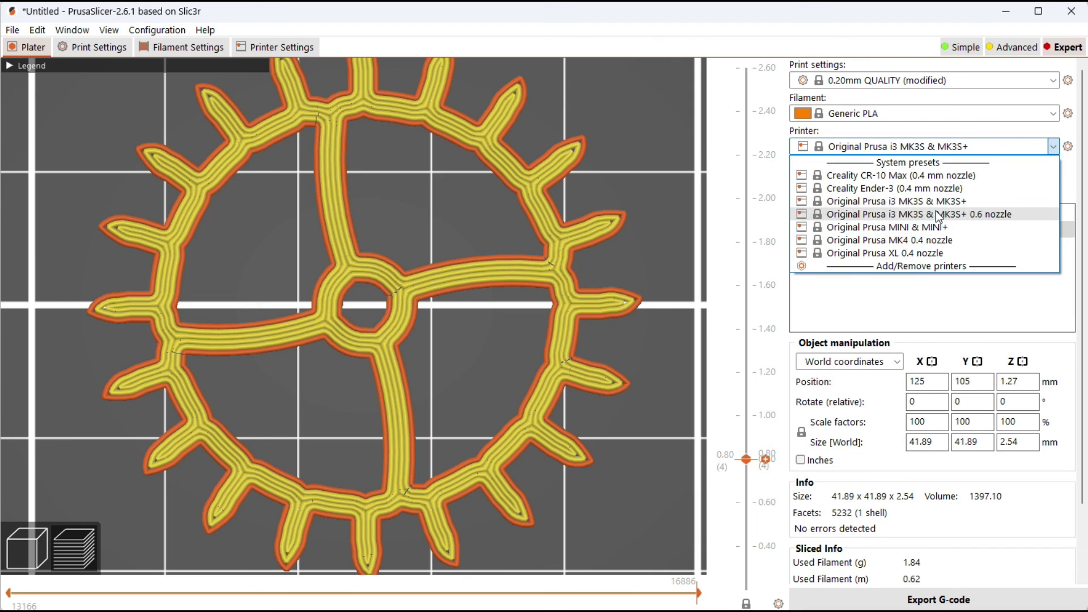
pyautogui.click(938, 215)
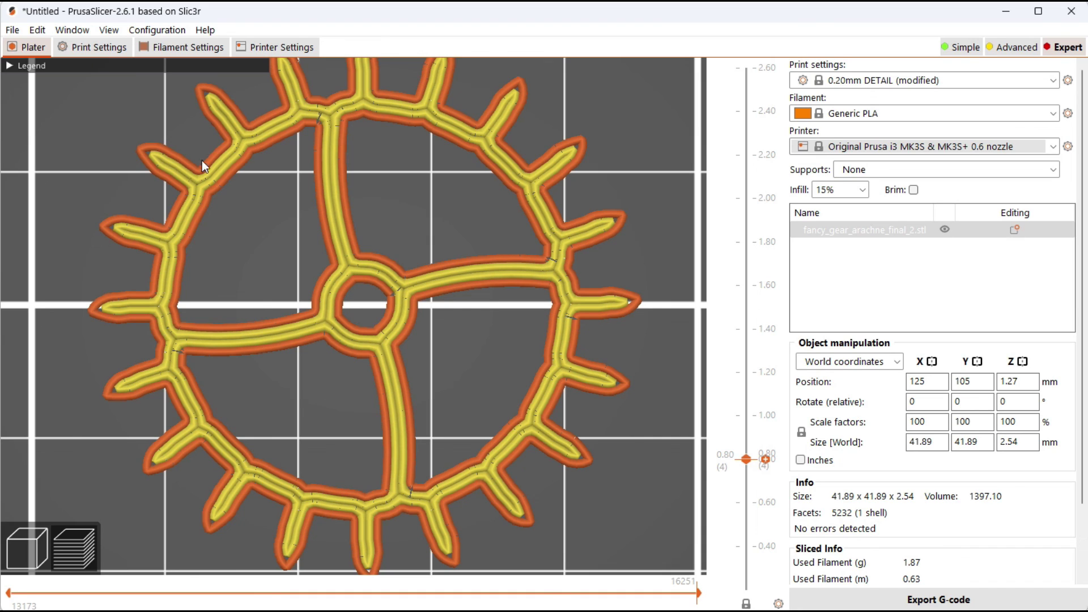
pyautogui.click(908, 150)
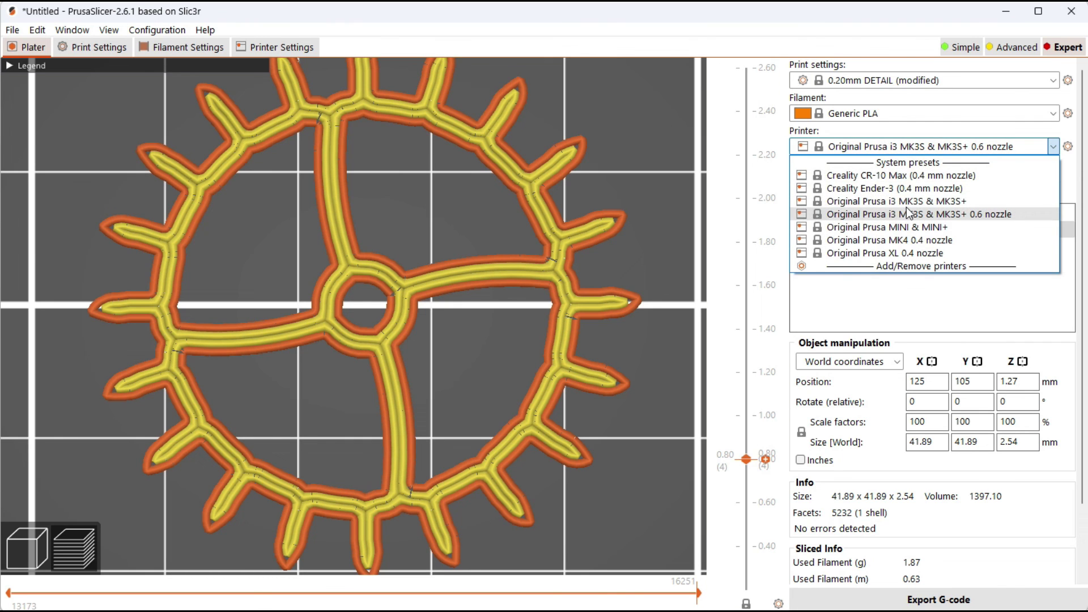
pyautogui.click(901, 201)
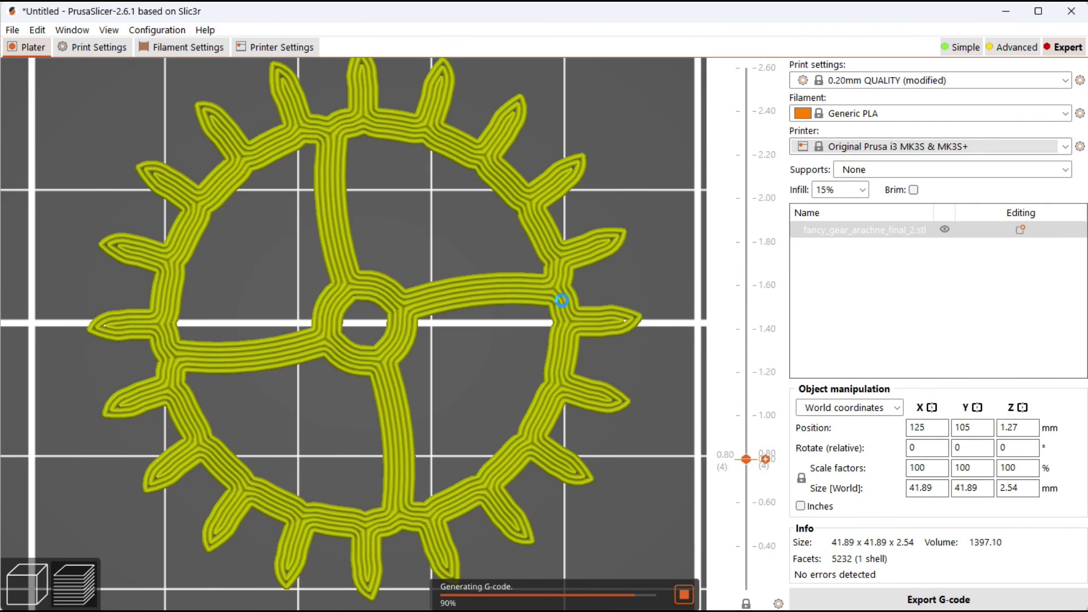